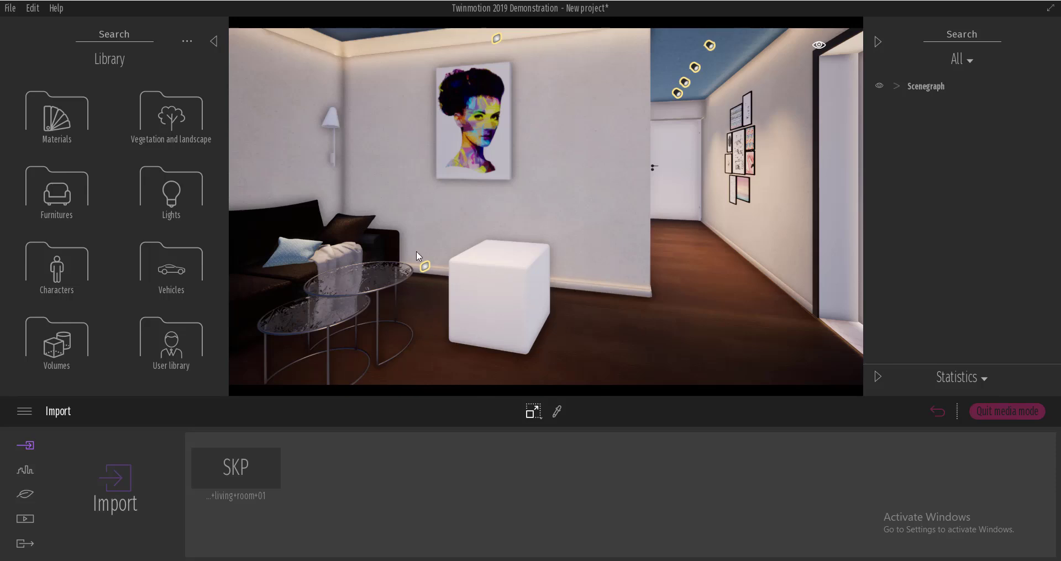
Step: Sample the white cube's material and create a new blank material in the scene's material list
{"action": "left_click", "coordinate": [558, 411]}
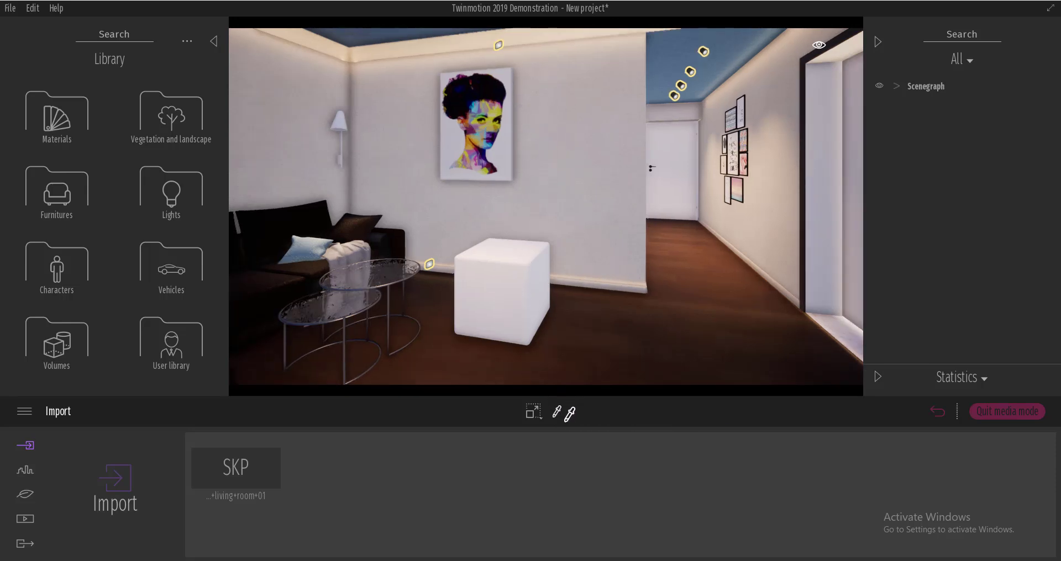
{"action": "left_click", "coordinate": [505, 288]}
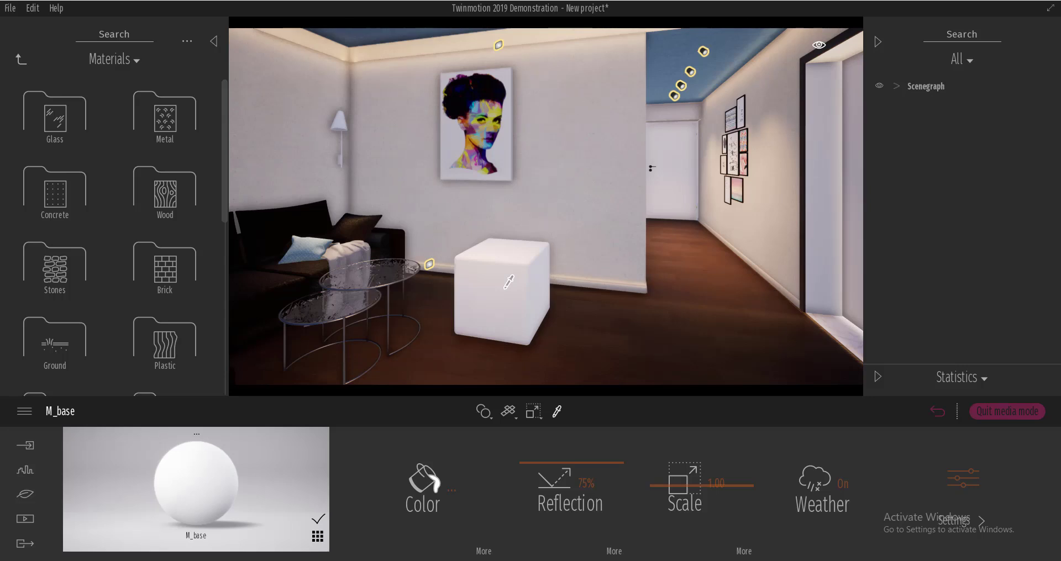
{"action": "left_click", "coordinate": [317, 537]}
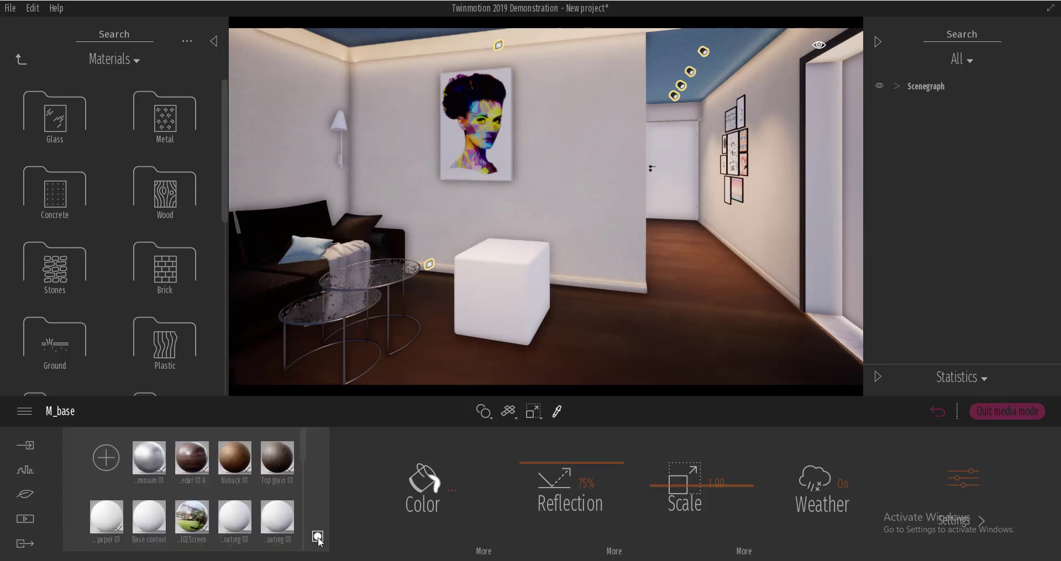
{"action": "left_click", "coordinate": [105, 458]}
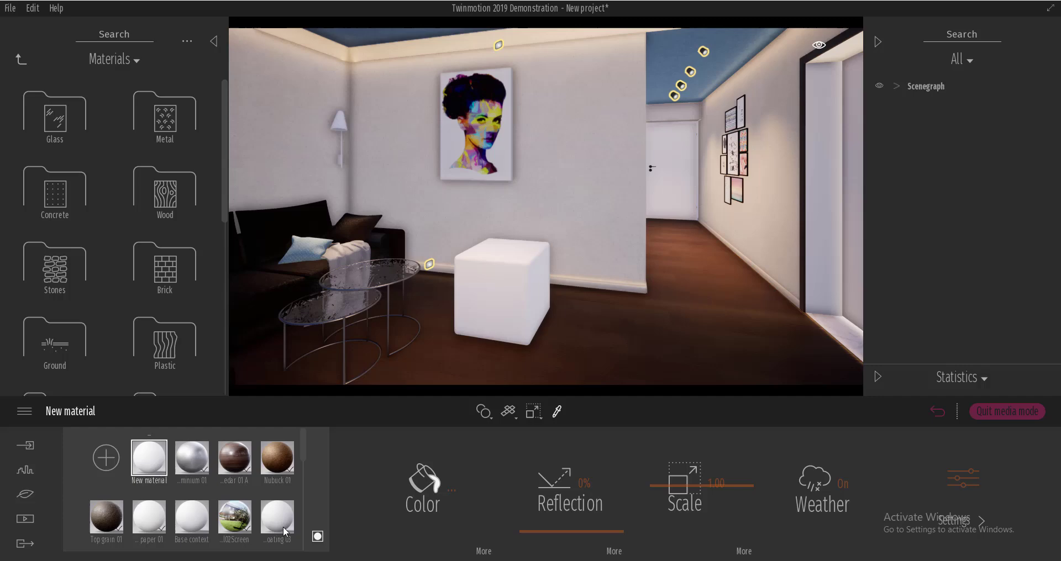
Step: Load ClayBrick_DIF.png from the 1k folder as the color texture of the new material
{"action": "left_click", "coordinate": [479, 553]}
{"action": "left_click", "coordinate": [606, 482]}
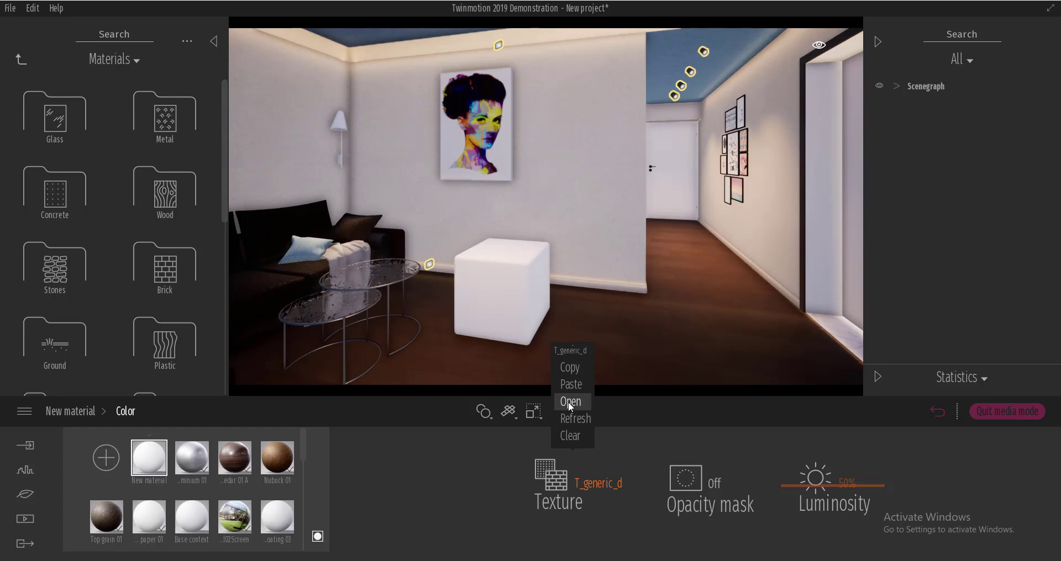
{"action": "left_click", "coordinate": [569, 403]}
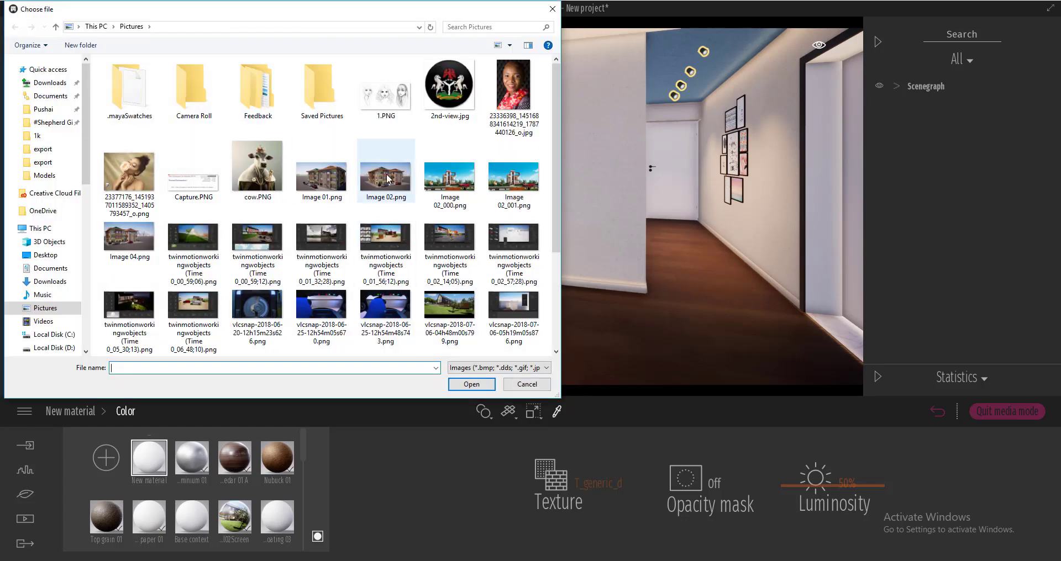
{"action": "left_click_drag", "start_coordinate": [172, 10], "coordinate": [423, 22]}
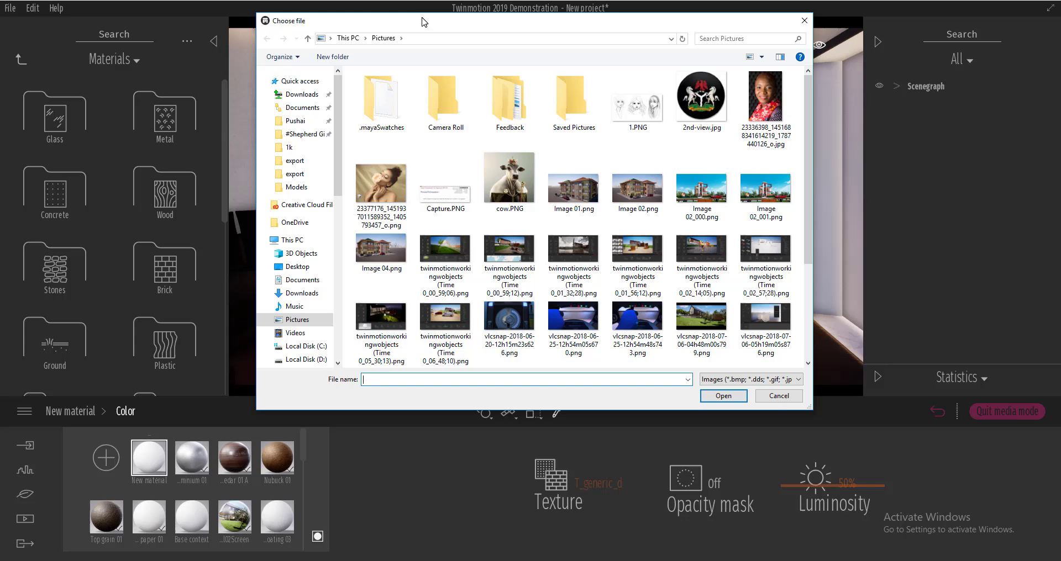
{"action": "left_click", "coordinate": [292, 147]}
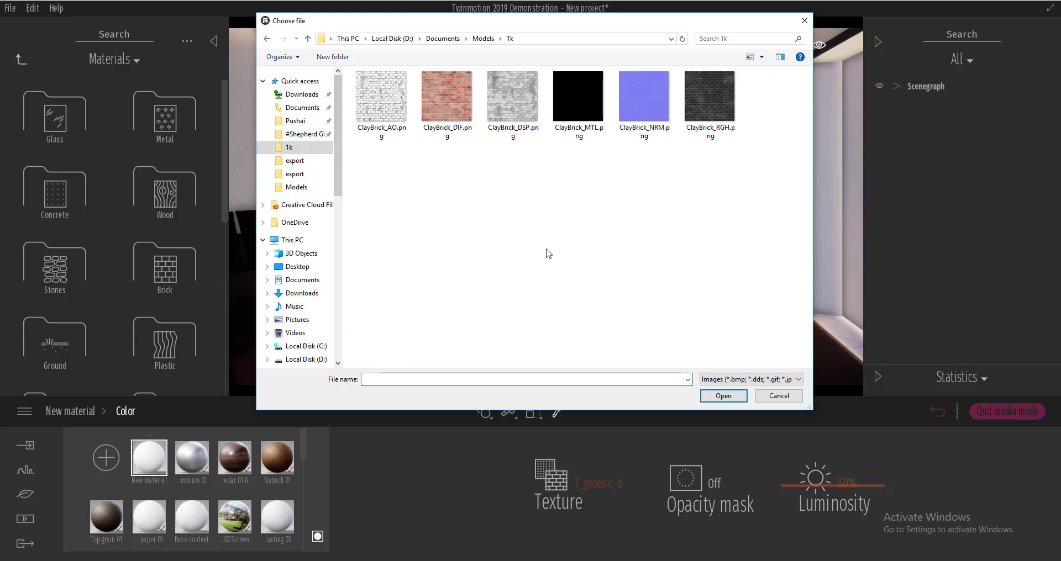
{"action": "left_click", "coordinate": [457, 105]}
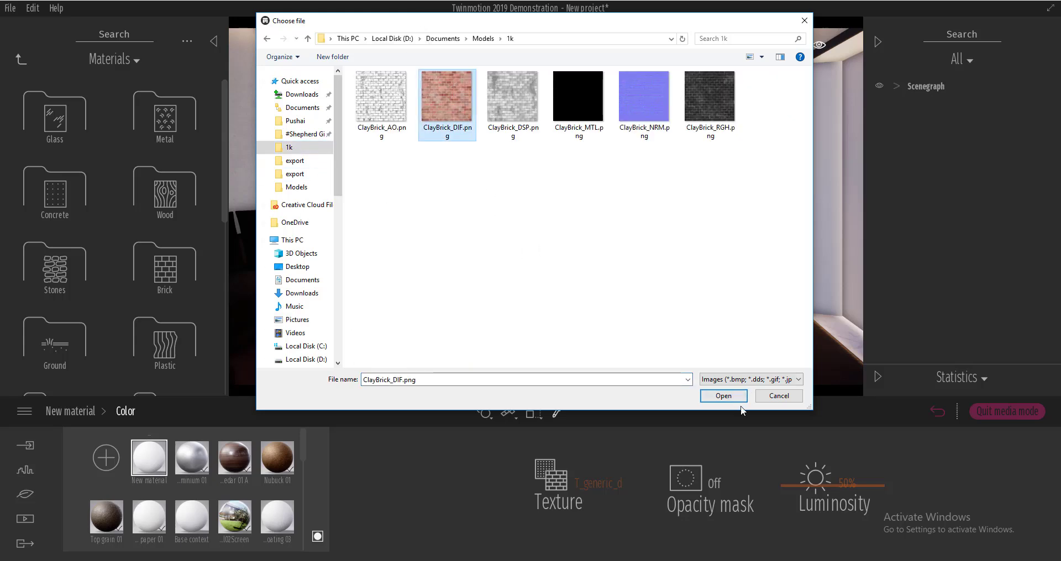
{"action": "left_click", "coordinate": [718, 397]}
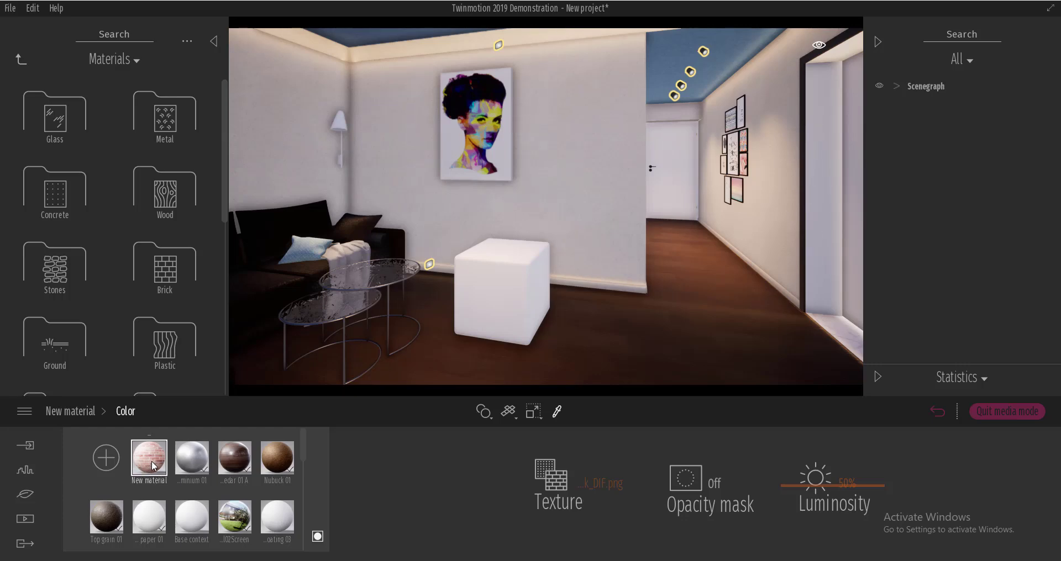
Step: Apply the new brick material to the white cube and inspect it up close
{"action": "left_click_drag", "start_coordinate": [148, 469], "coordinate": [328, 360]}
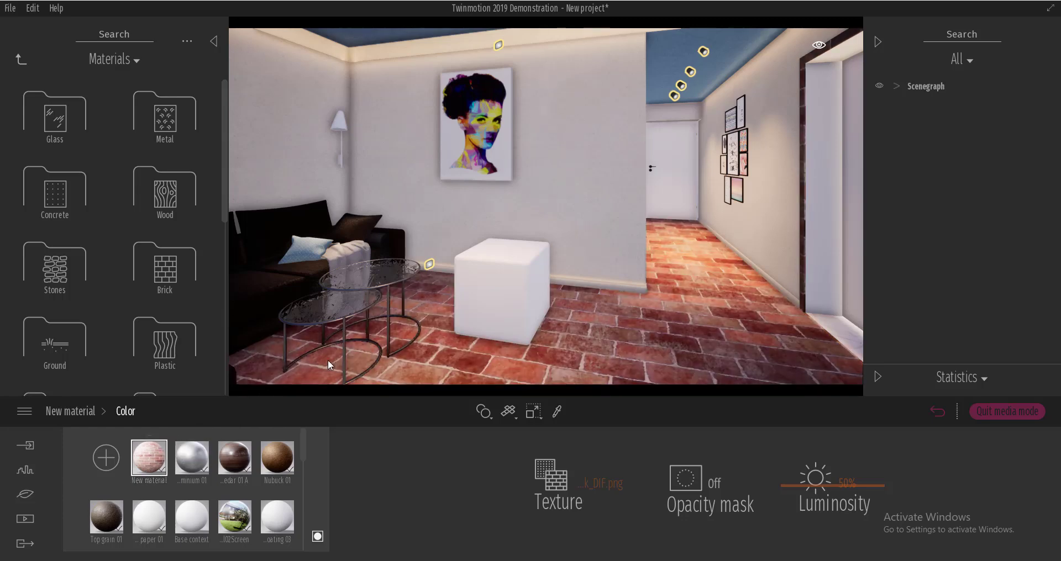
{"action": "left_click_drag", "start_coordinate": [470, 331], "coordinate": [493, 300]}
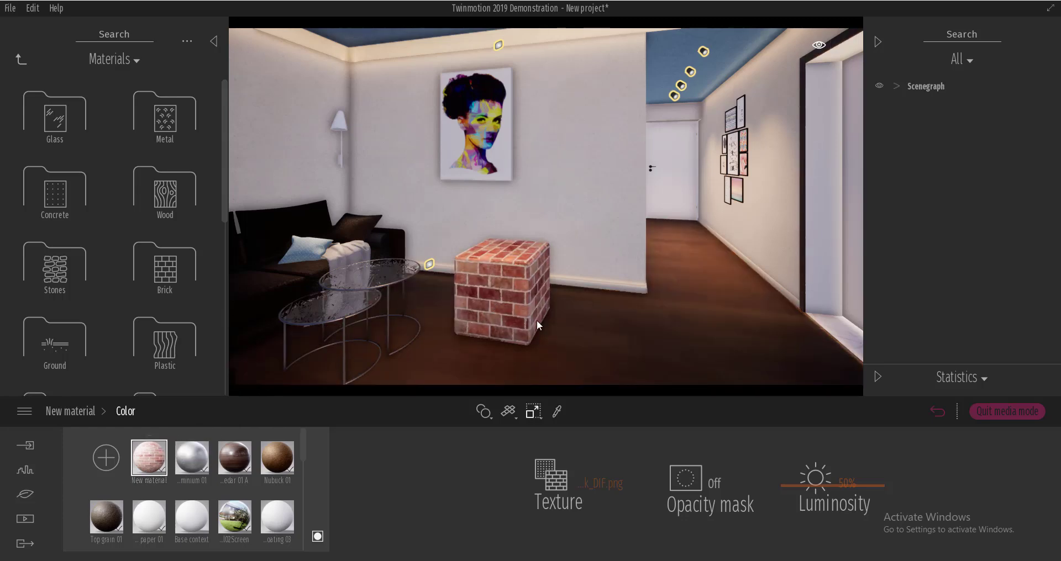
{"action": "scroll", "coordinate": [529, 326], "scroll_direction": "up", "scroll_amount": 5}
{"action": "scroll", "coordinate": [530, 326], "scroll_direction": "down", "scroll_amount": 3}
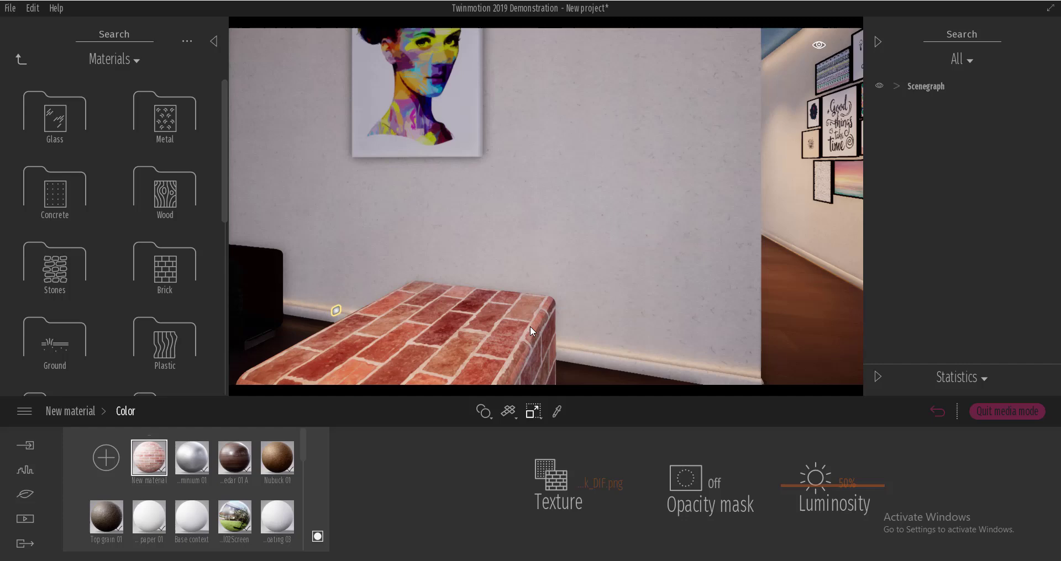
{"action": "middle_click_drag", "start_coordinate": [529, 323], "coordinate": [546, 312]}
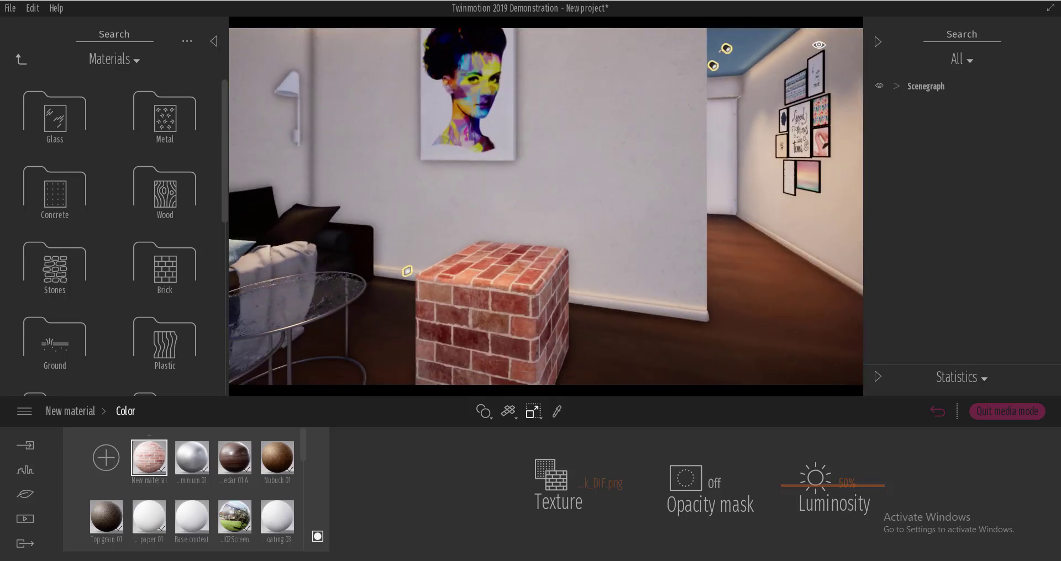
{"action": "scroll", "coordinate": [529, 326], "scroll_direction": "up", "scroll_amount": 4}
{"action": "scroll", "coordinate": [528, 326], "scroll_direction": "down", "scroll_amount": 4}
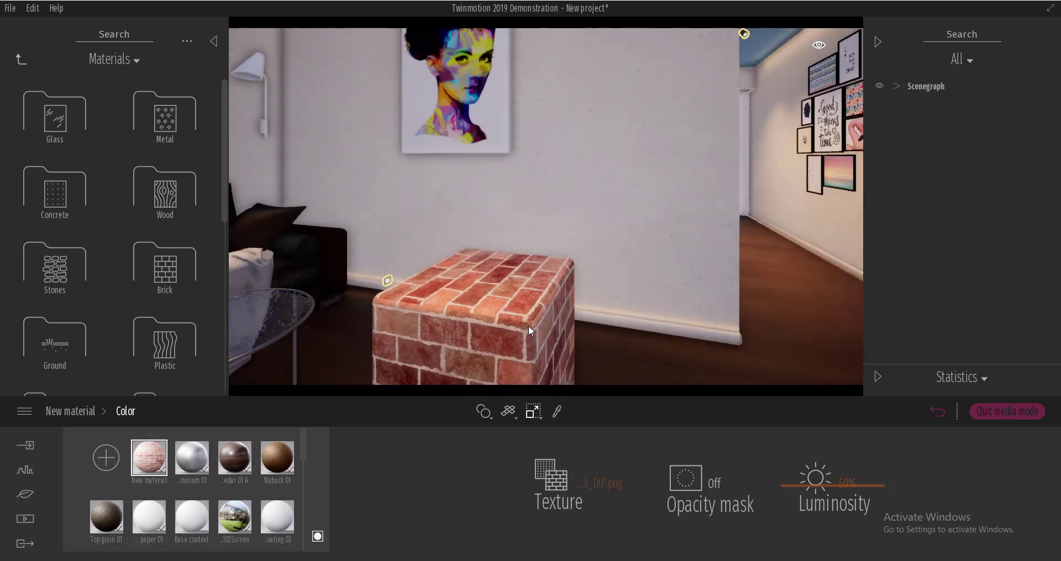
{"action": "scroll", "coordinate": [529, 326], "scroll_direction": "up", "scroll_amount": 2}
{"action": "scroll", "coordinate": [528, 326], "scroll_direction": "down", "scroll_amount": 3}
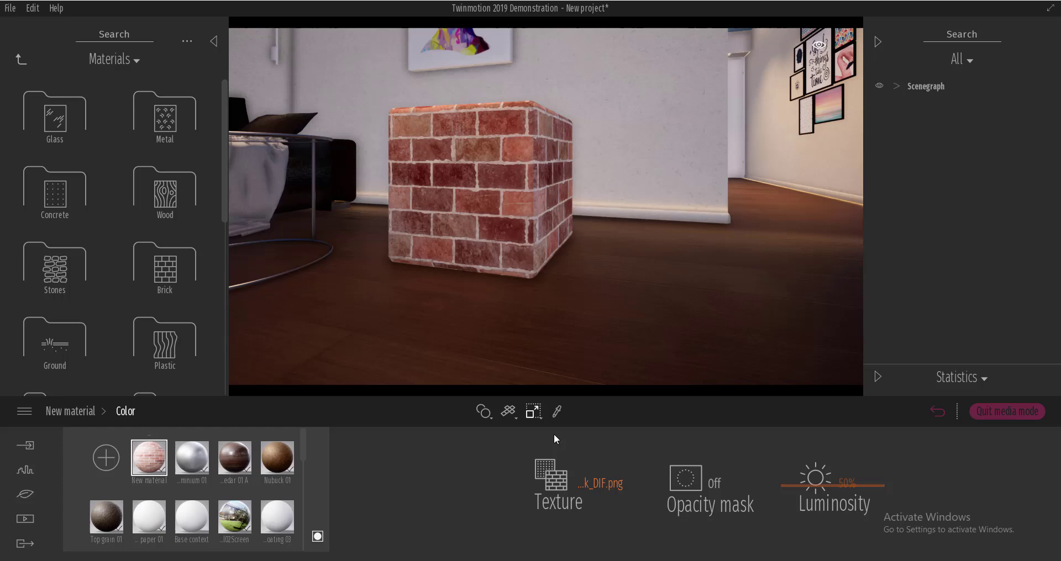
Step: Load ClayBrick_NRM.png as the brick material's bump texture and set Bump to 83%
{"action": "left_click", "coordinate": [83, 412]}
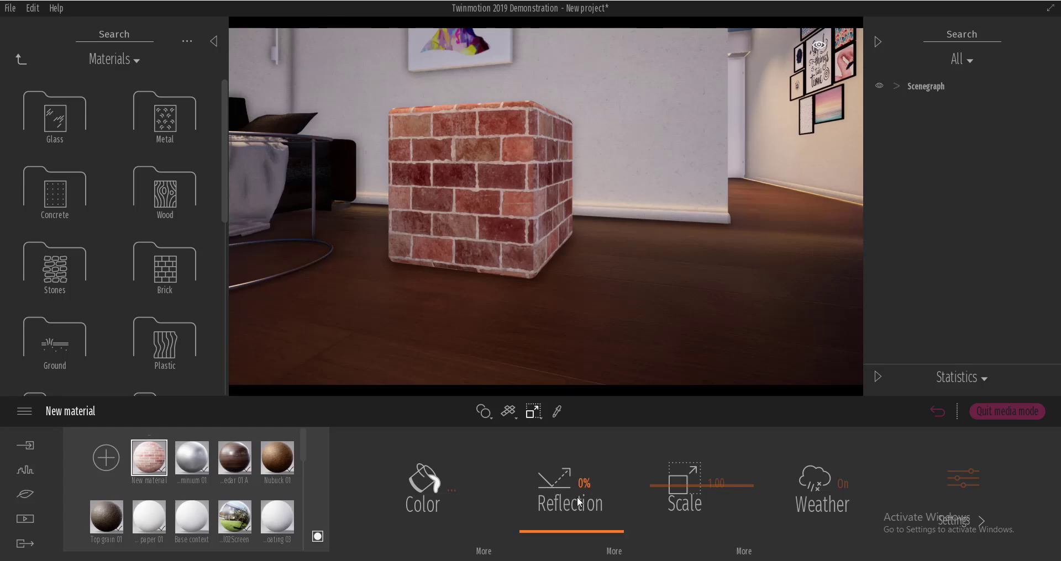
{"action": "left_click", "coordinate": [967, 481]}
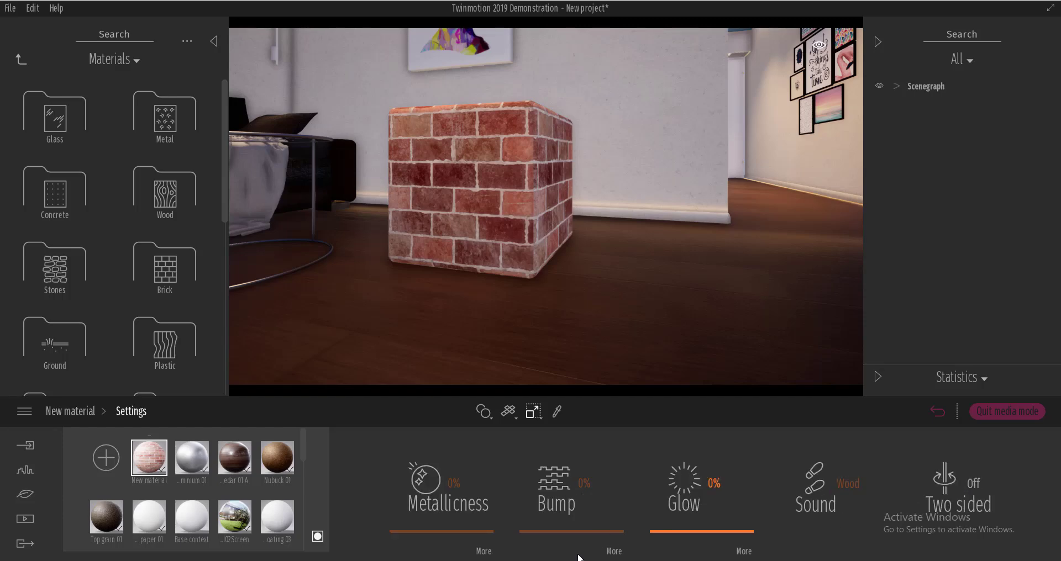
{"action": "left_click", "coordinate": [613, 551]}
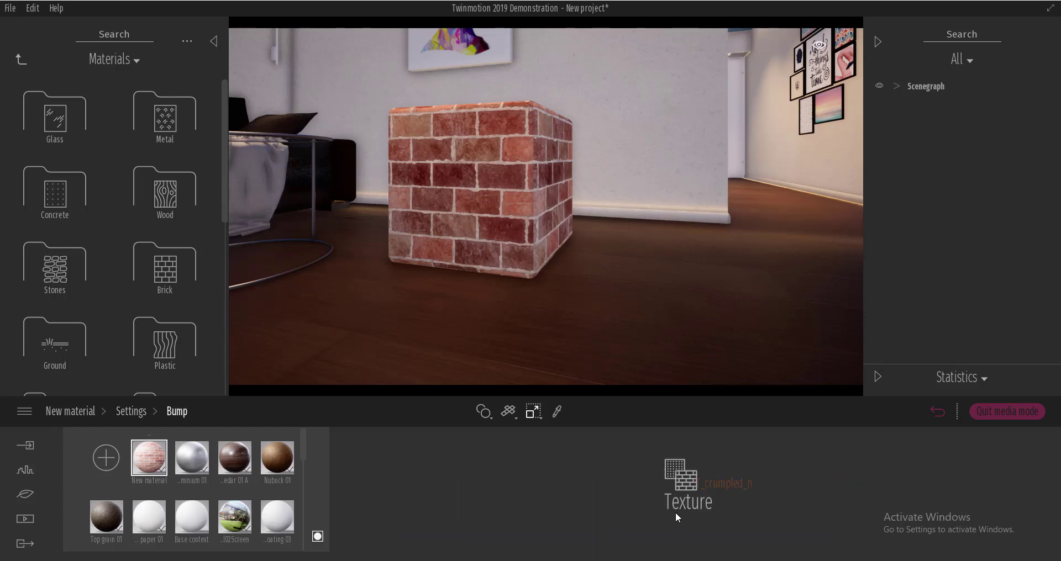
{"action": "left_click", "coordinate": [727, 485]}
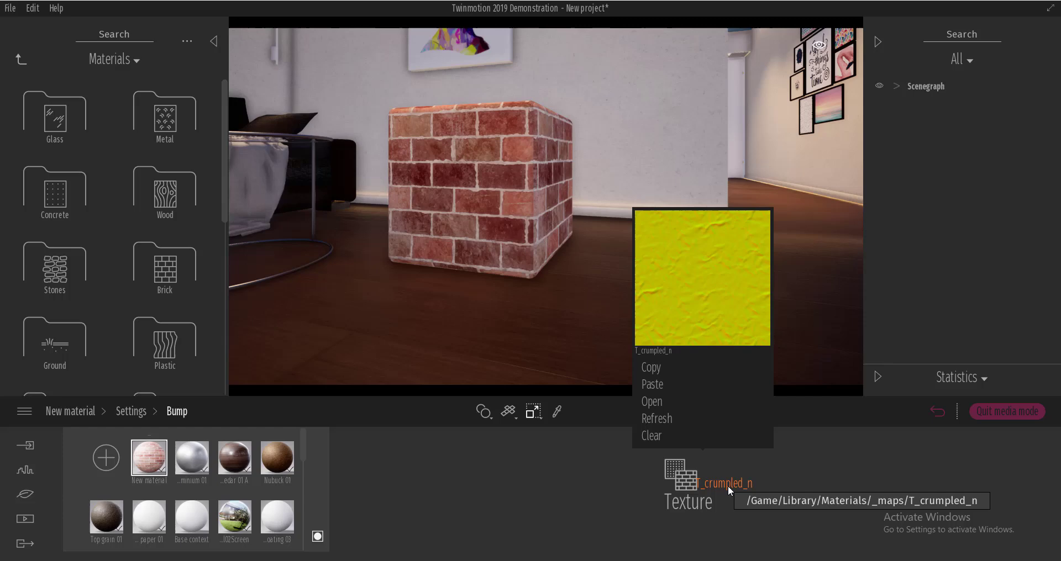
{"action": "left_click", "coordinate": [654, 404]}
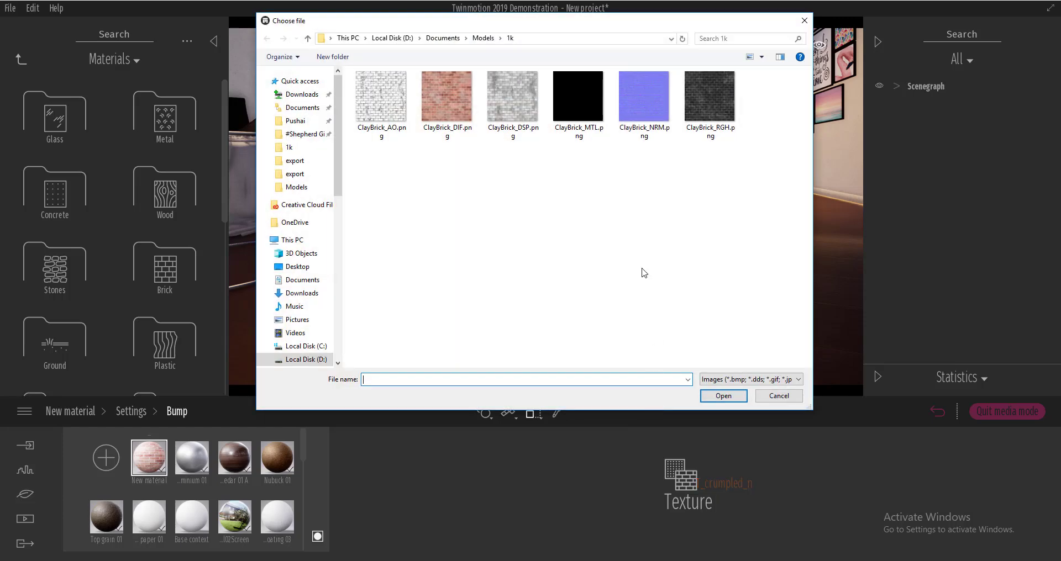
{"action": "left_click", "coordinate": [657, 119]}
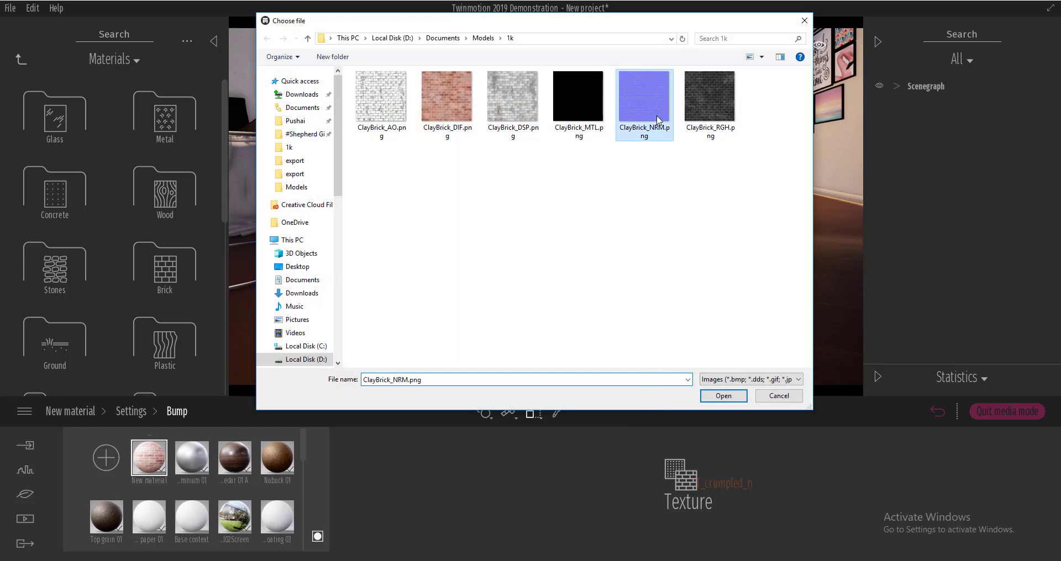
{"action": "left_click", "coordinate": [724, 396]}
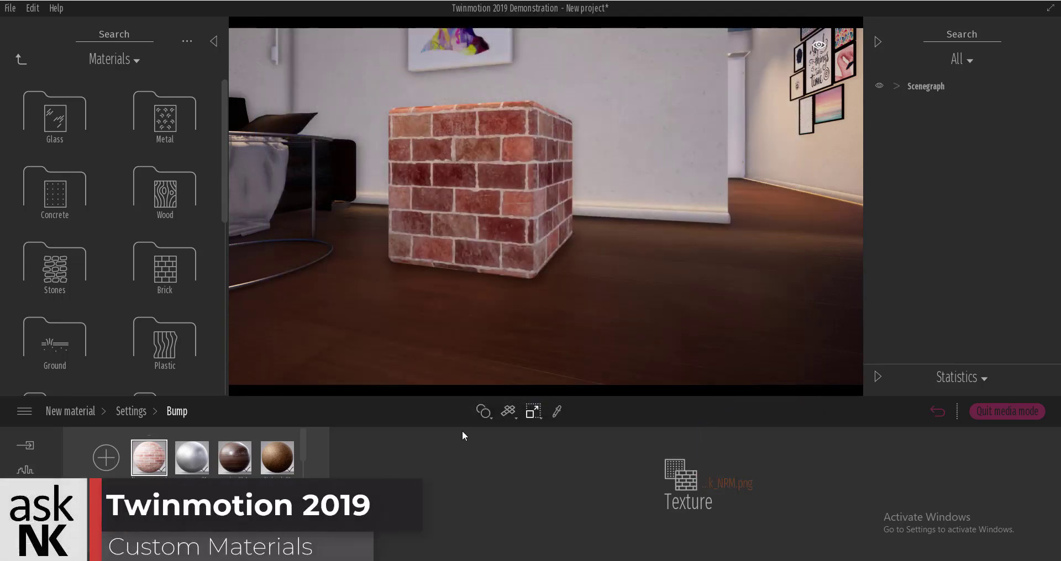
{"action": "left_click", "coordinate": [132, 413]}
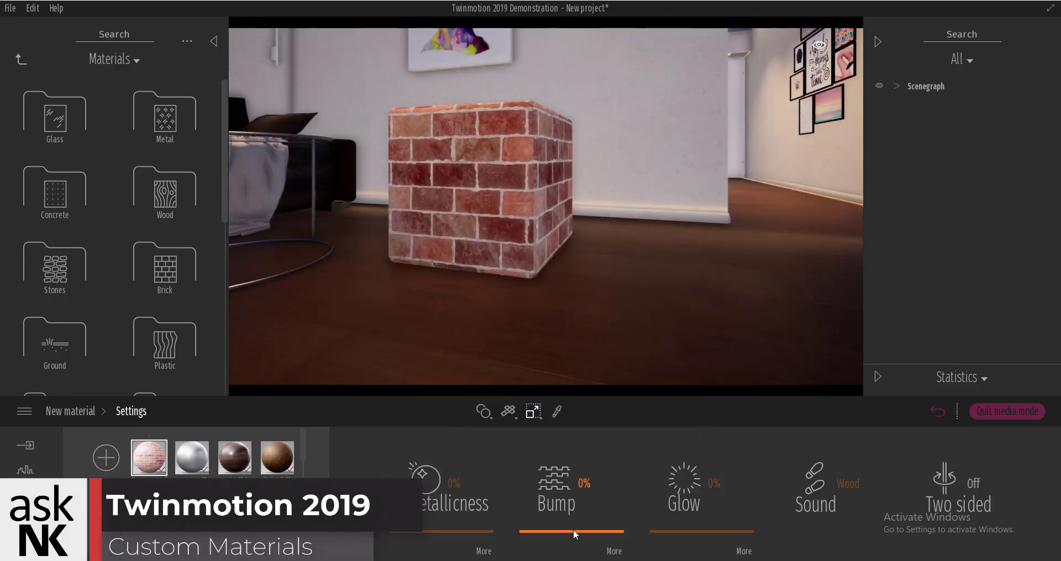
{"action": "left_click_drag", "start_coordinate": [568, 530], "coordinate": [580, 455]}
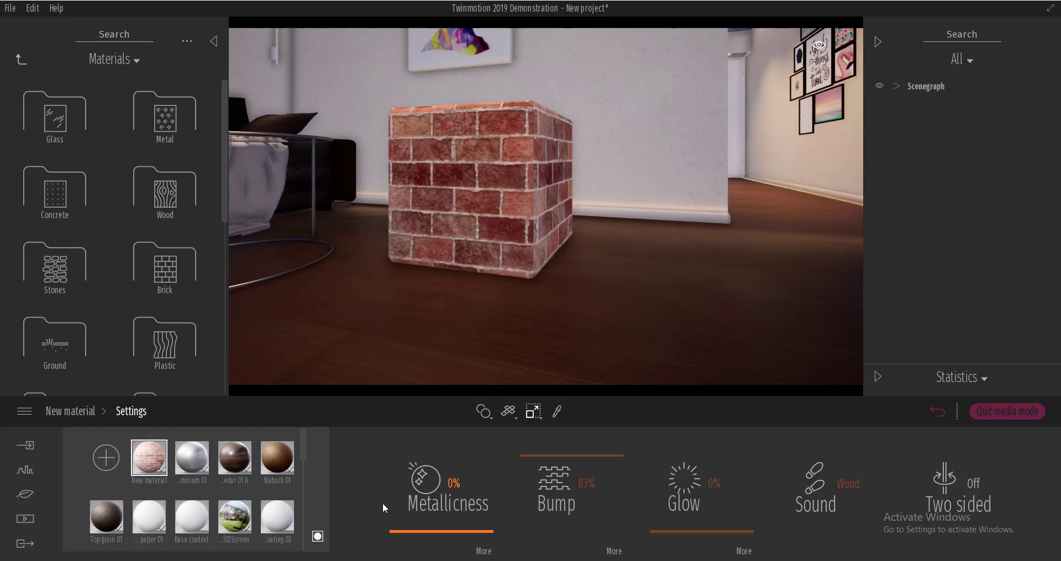
Step: Load ClayBrick_RGH.png as the brick material's reflection texture and set Reflection to 40%
{"action": "left_click", "coordinate": [82, 410]}
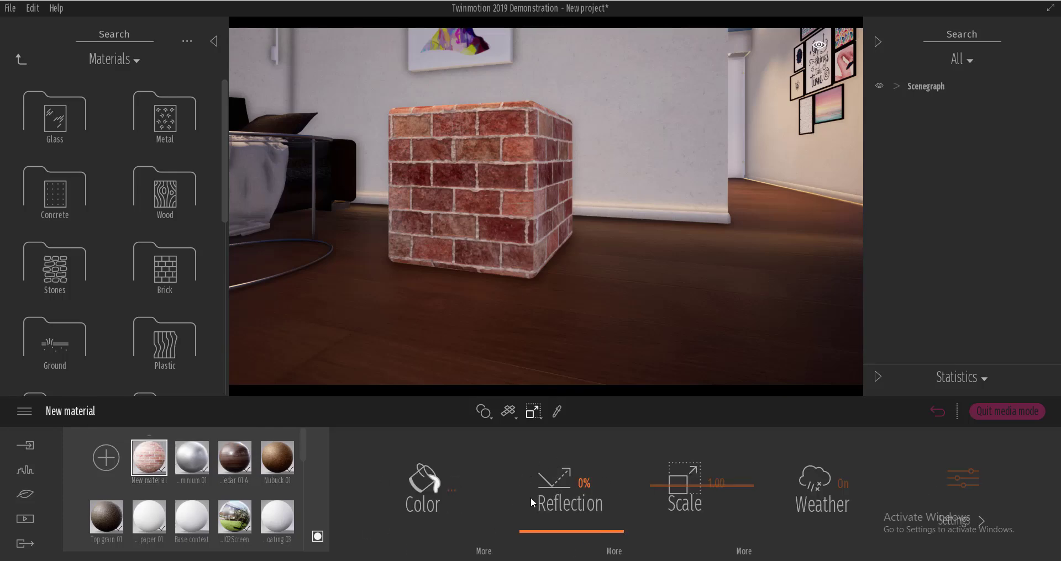
{"action": "left_click", "coordinate": [614, 552]}
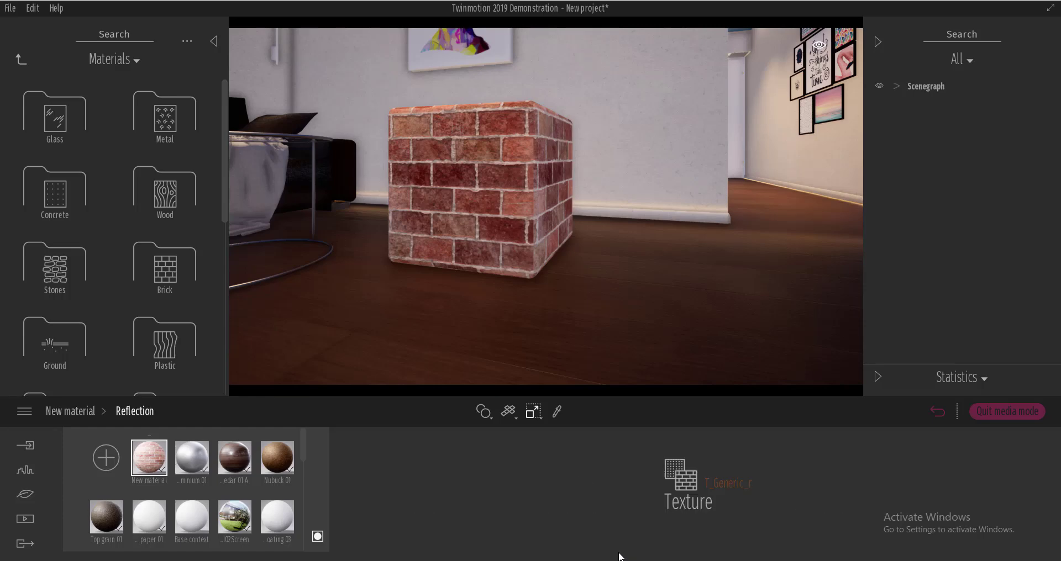
{"action": "left_click", "coordinate": [734, 483]}
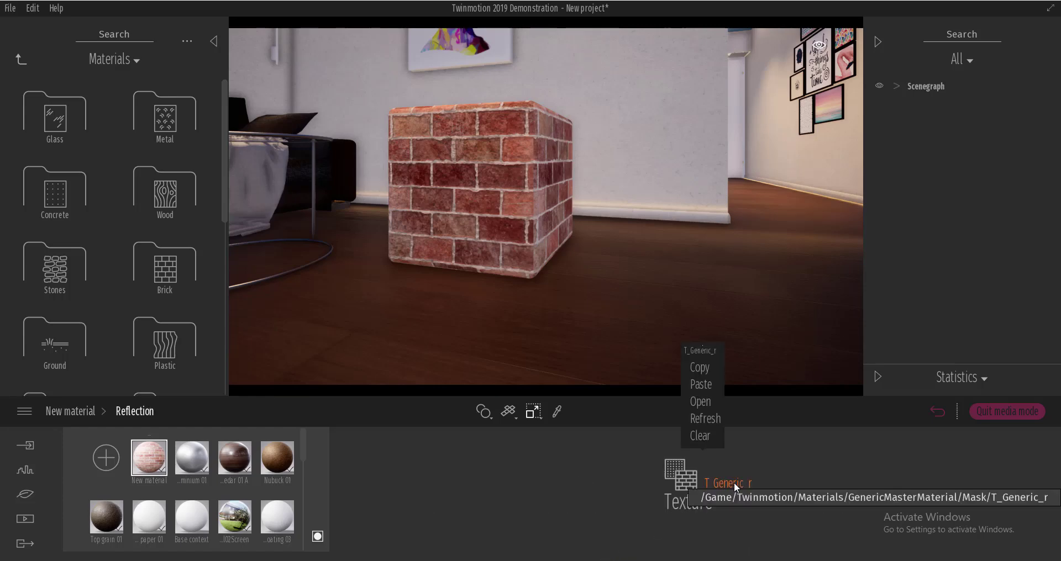
{"action": "left_click", "coordinate": [701, 401]}
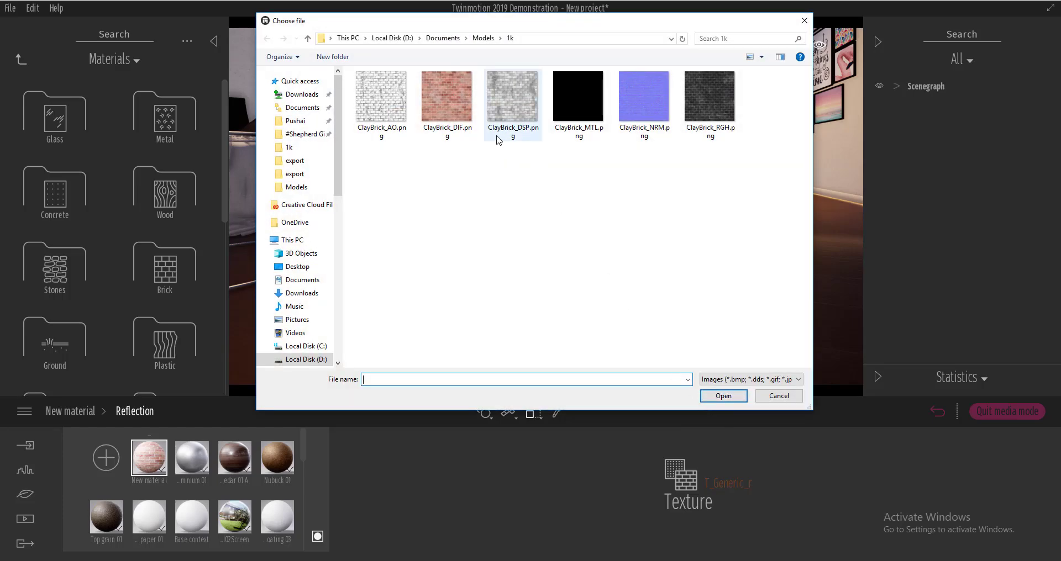
{"action": "left_click", "coordinate": [728, 113]}
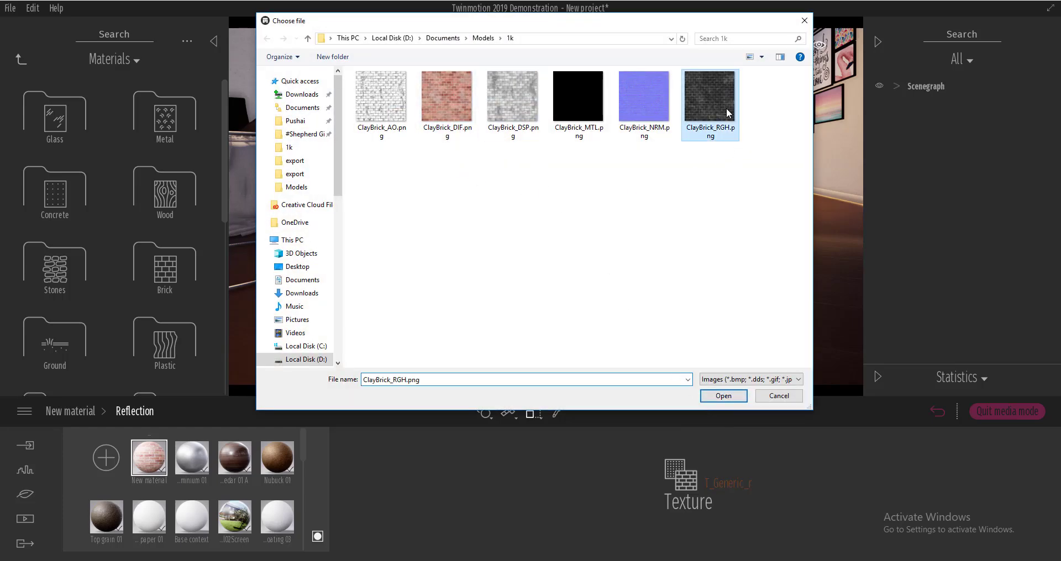
{"action": "left_click", "coordinate": [730, 400]}
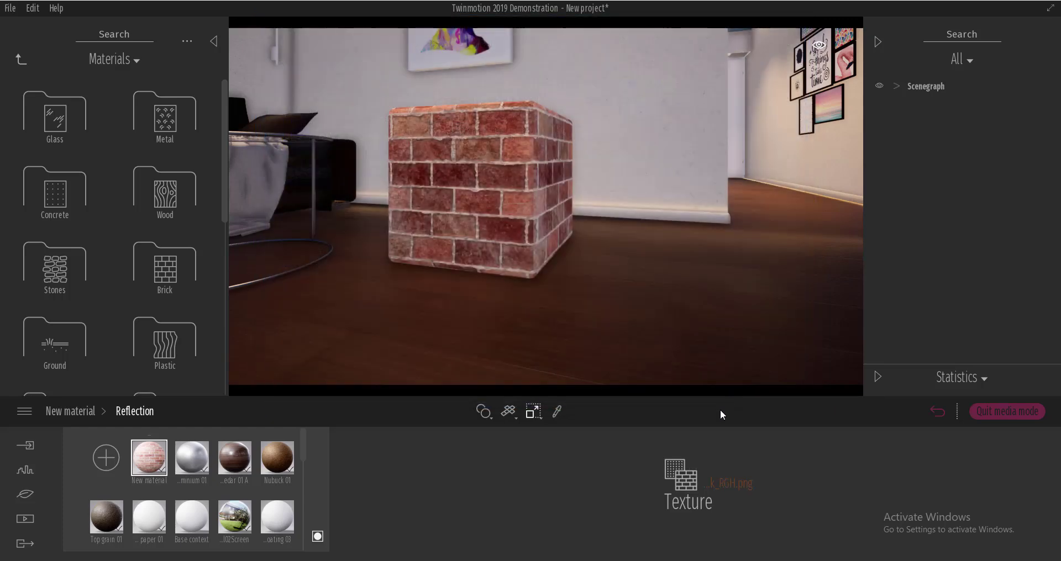
{"action": "left_click", "coordinate": [74, 411]}
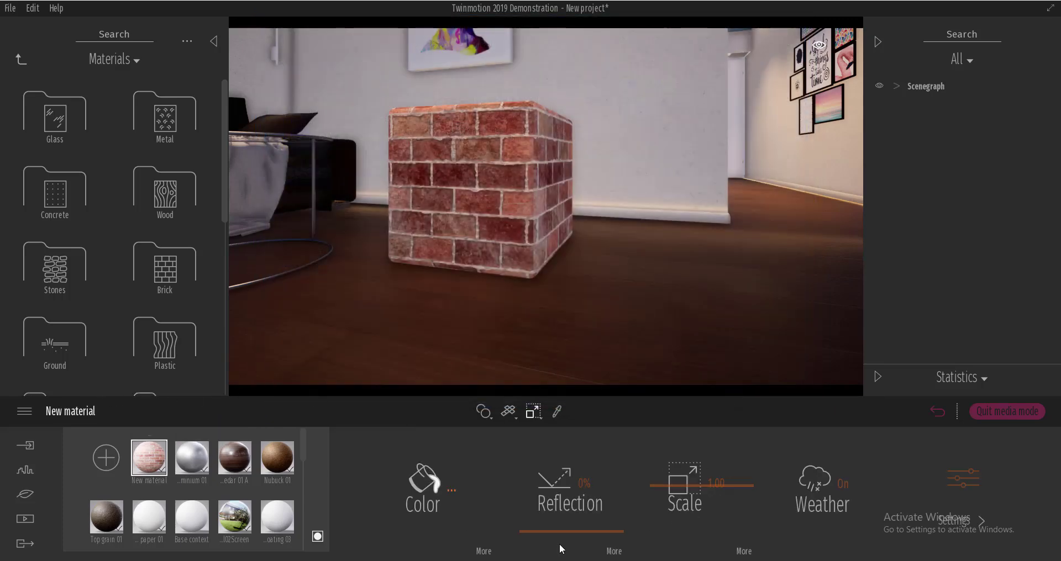
{"action": "left_click_drag", "start_coordinate": [558, 532], "coordinate": [563, 488]}
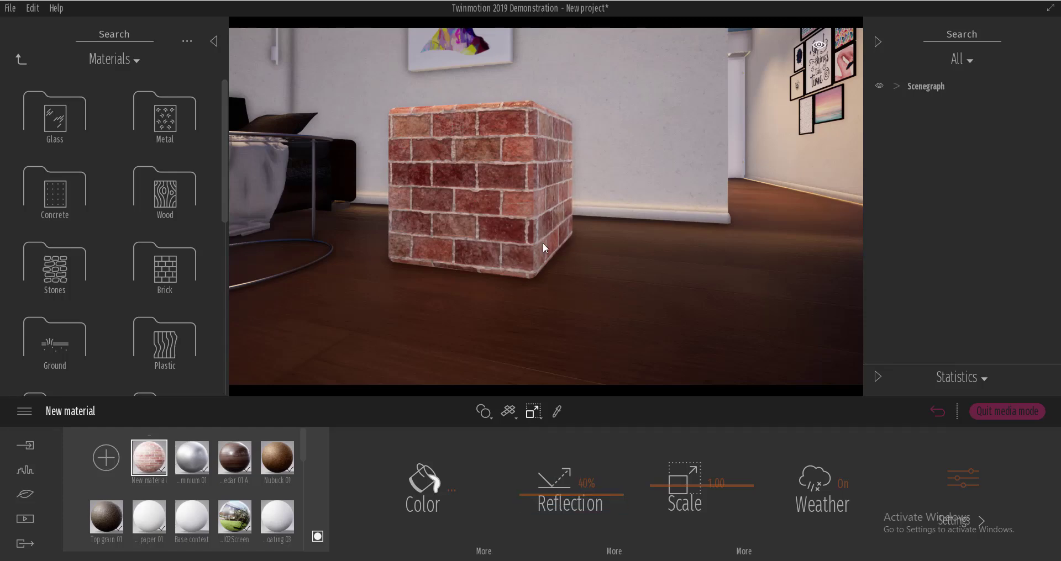
Step: Inspect the brick cube's surface from several angles, both up close and from across the room
{"action": "right_click_drag", "start_coordinate": [543, 243], "coordinate": [521, 233]}
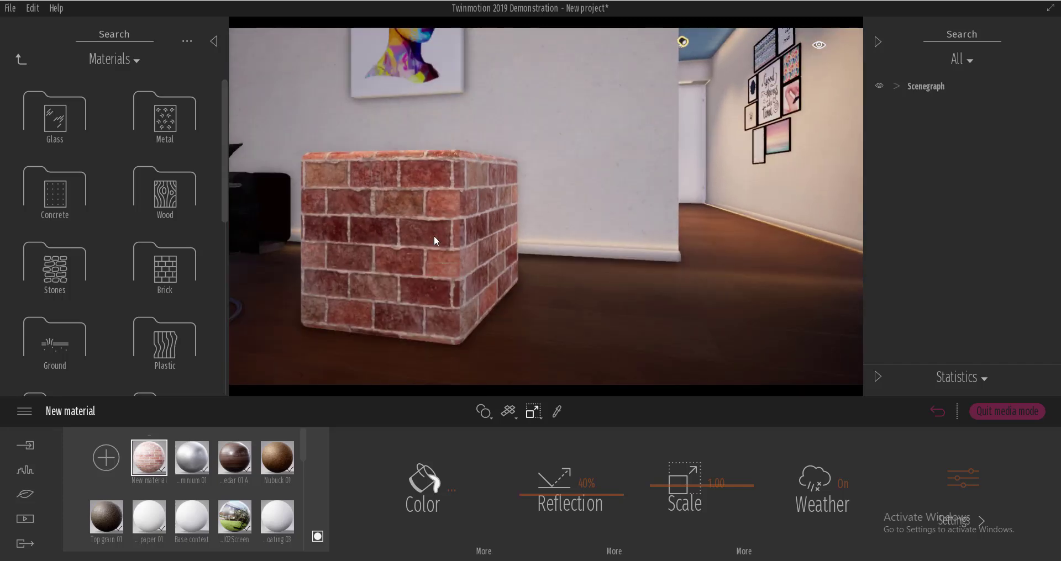
{"action": "left_click", "coordinate": [434, 239]}
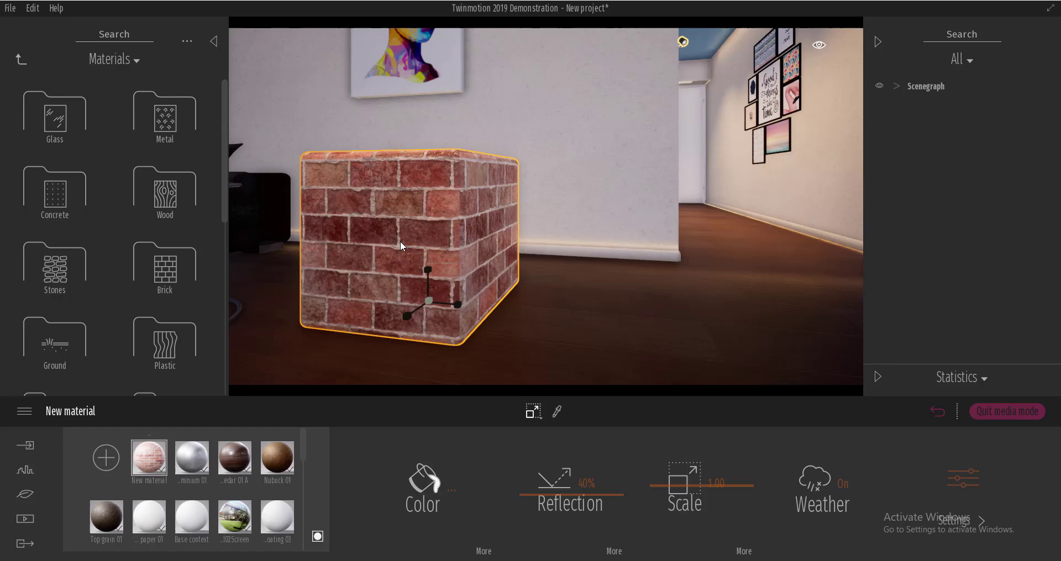
{"action": "left_click_drag", "start_coordinate": [400, 241], "coordinate": [604, 204]}
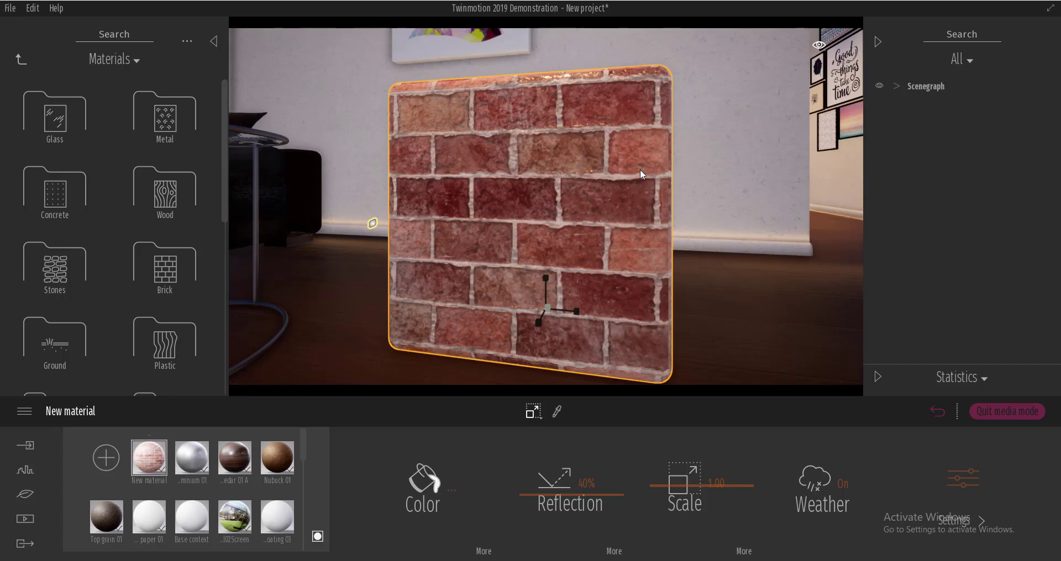
{"action": "middle_click_drag", "start_coordinate": [640, 169], "coordinate": [664, 154], "text": "shift"}
{"action": "scroll", "coordinate": [664, 153], "scroll_direction": "down", "scroll_amount": 4}
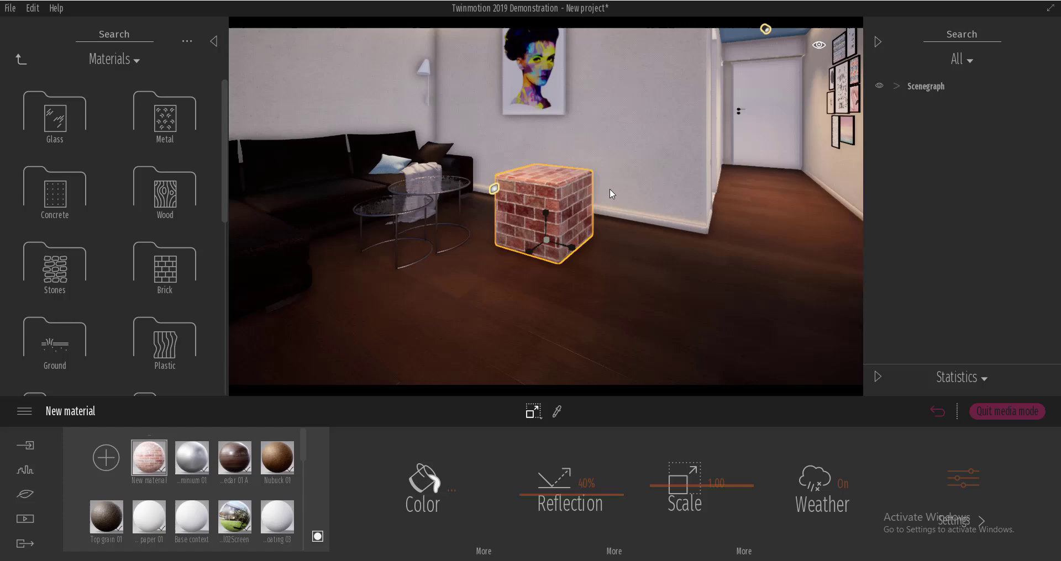
{"action": "scroll", "coordinate": [580, 209], "scroll_direction": "up", "scroll_amount": 2}
{"action": "left_click_drag", "start_coordinate": [579, 208], "coordinate": [459, 317]}
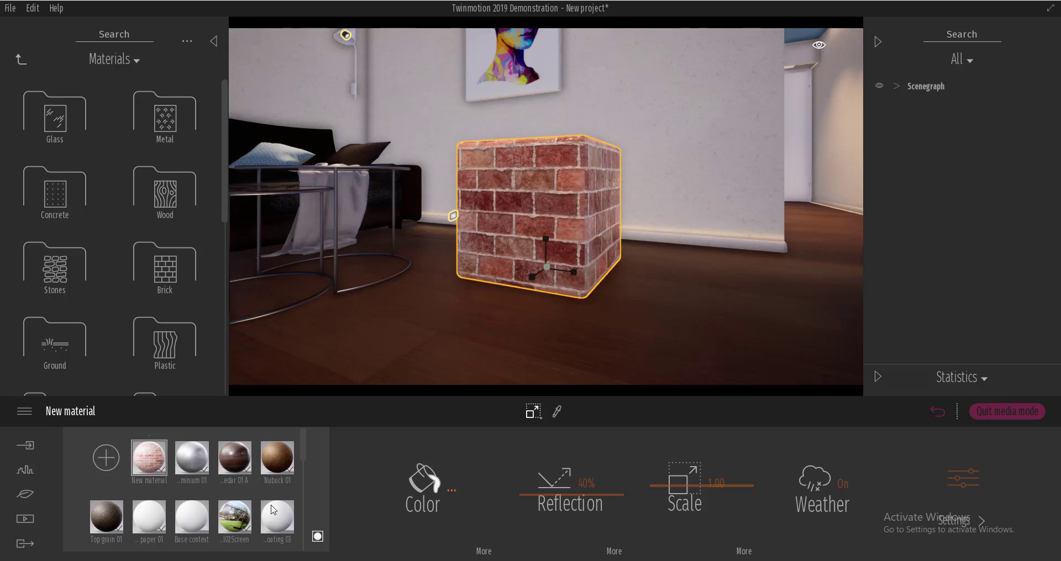
Step: Rename the new brick material as "brick"
{"action": "left_click", "coordinate": [148, 482]}
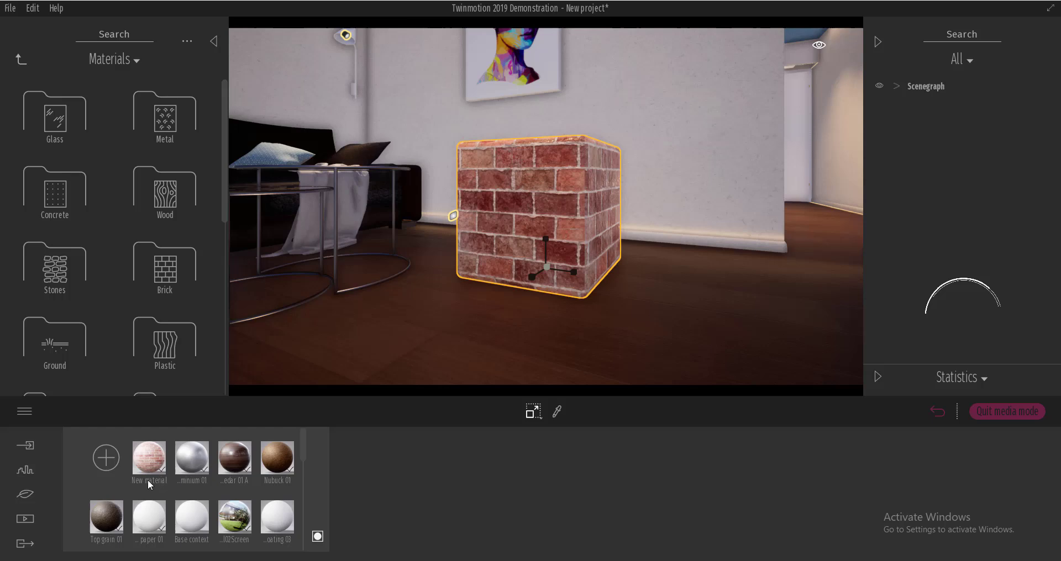
{"action": "left_click", "coordinate": [151, 467]}
{"action": "right_click", "coordinate": [152, 467]}
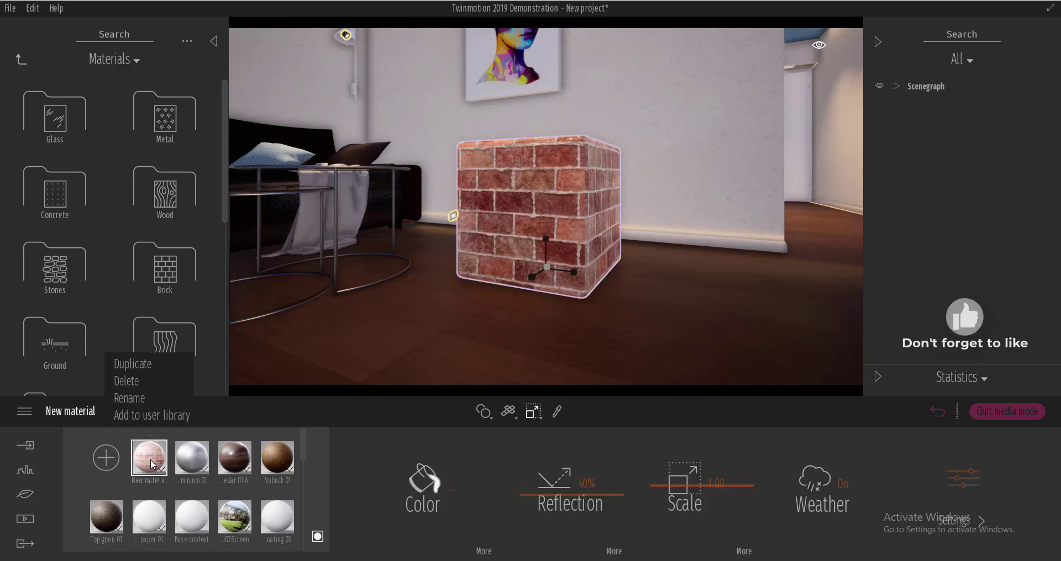
{"action": "left_click", "coordinate": [128, 398]}
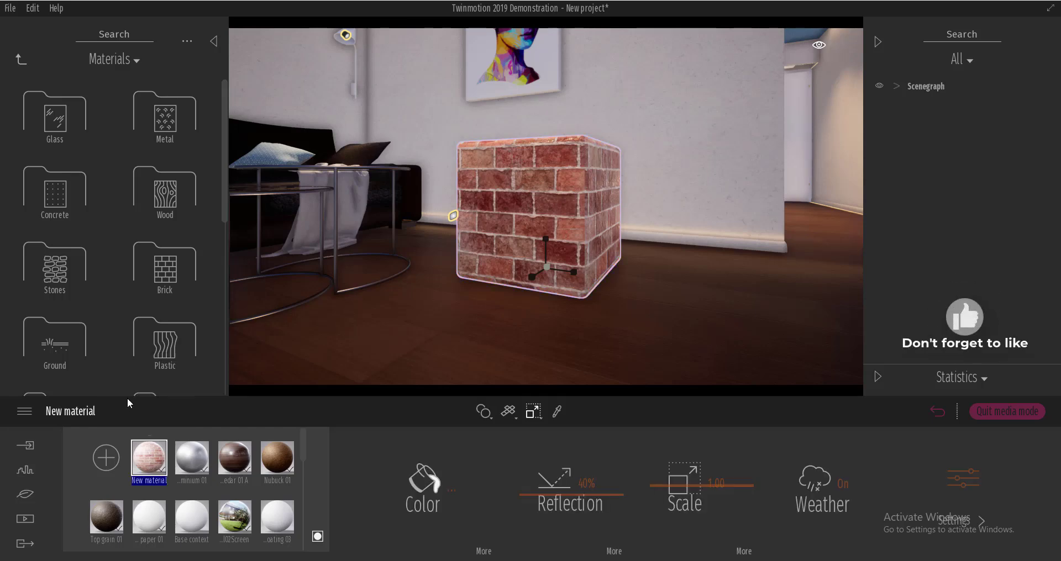
{"action": "type", "text": "brick"}
{"action": "key", "text": "Return"}
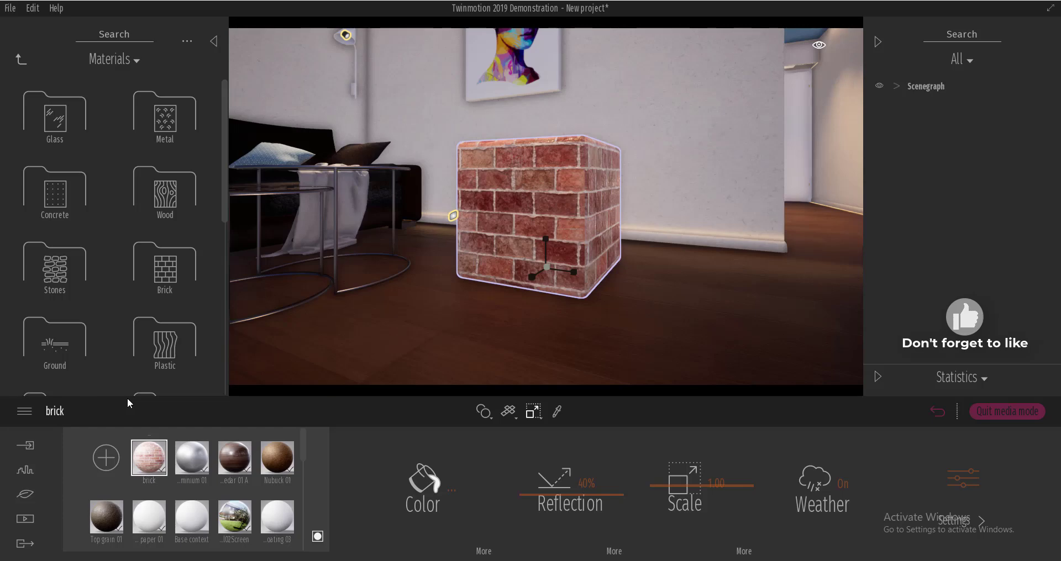
Step: Add the brick material to the user library and open that library
{"action": "right_click", "coordinate": [147, 457]}
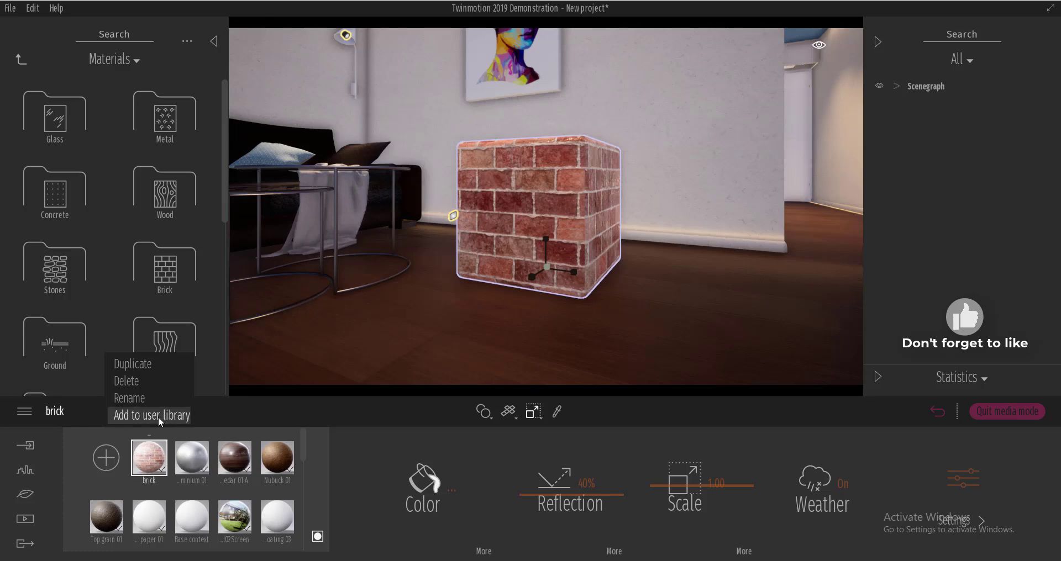
{"action": "left_click", "coordinate": [142, 437]}
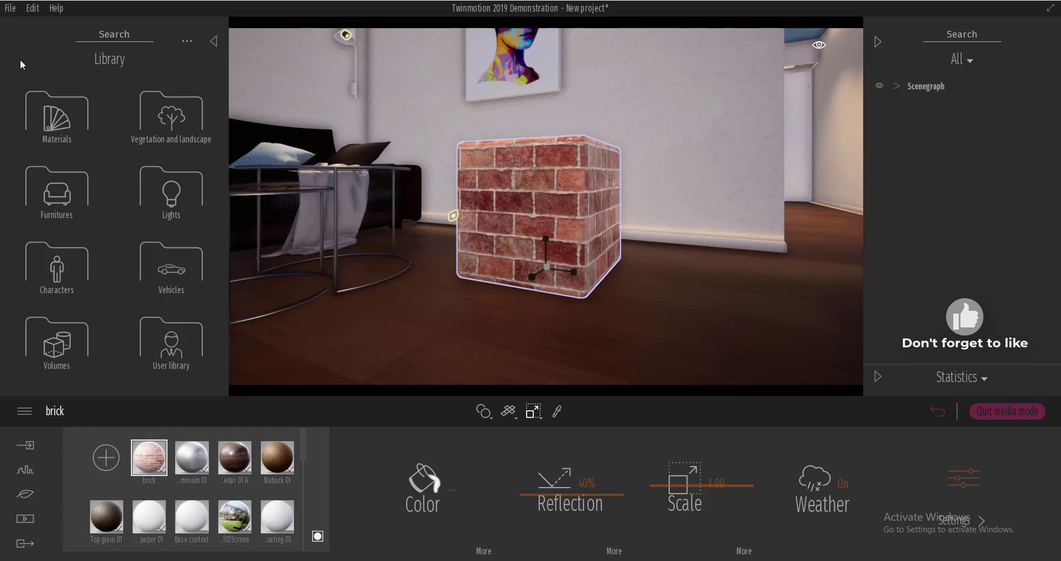
{"action": "left_click", "coordinate": [175, 352]}
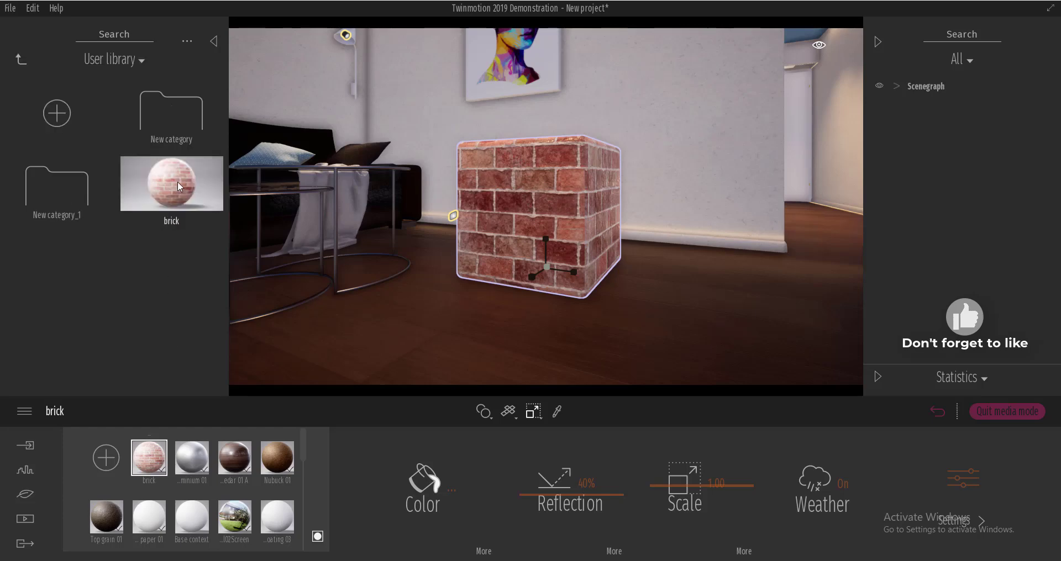
Step: Move the brick material into the New category folder of the user library and return to the library's root
{"action": "left_click_drag", "start_coordinate": [144, 188], "coordinate": [174, 122]}
{"action": "left_click", "coordinate": [176, 113]}
{"action": "left_click", "coordinate": [21, 59]}
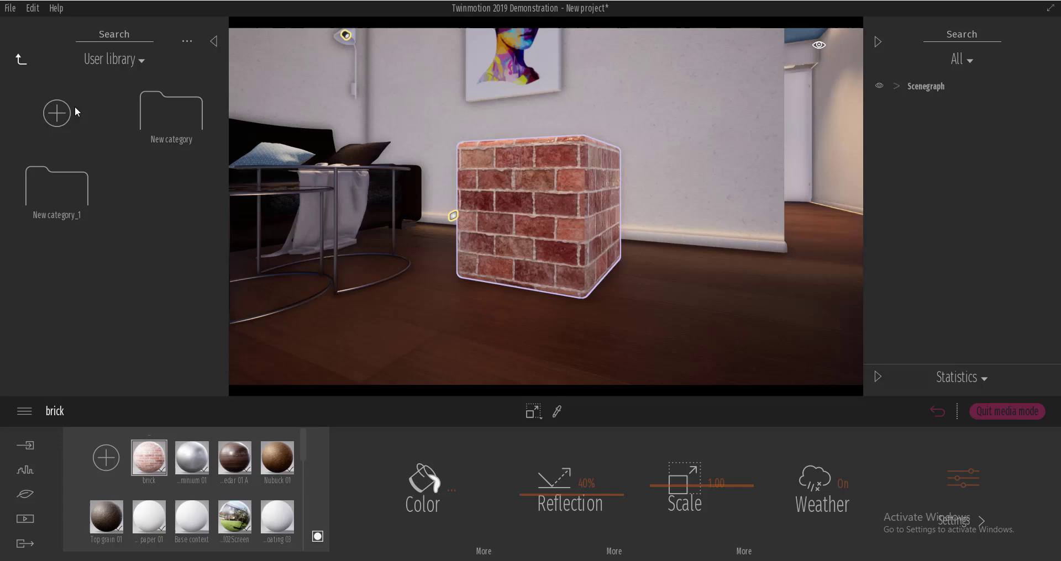
Step: Create another category folder in the user library and name it "Materials"
{"action": "left_click", "coordinate": [57, 113]}
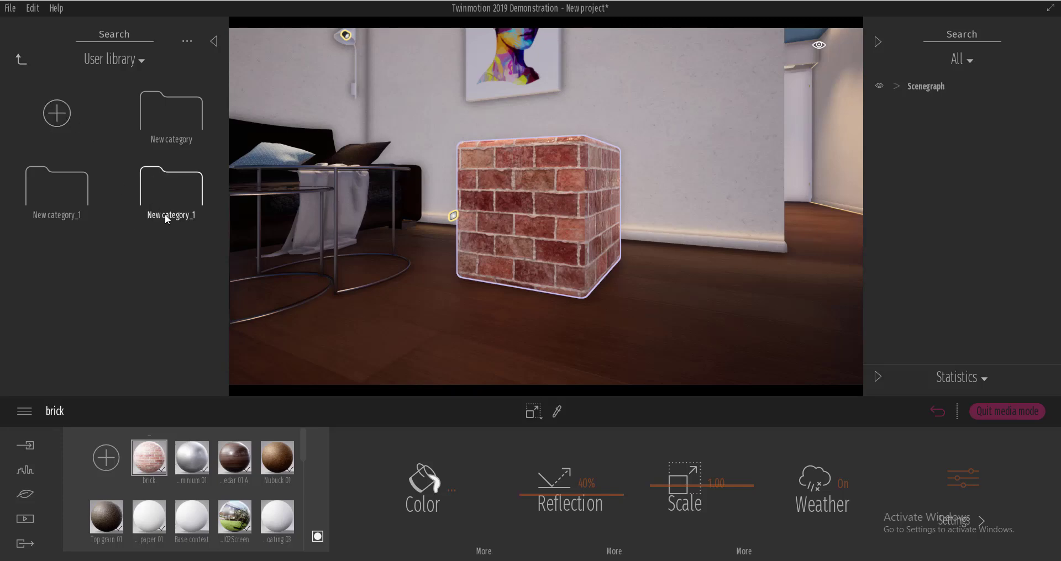
{"action": "right_click", "coordinate": [165, 215]}
{"action": "left_click", "coordinate": [182, 265]}
{"action": "type", "text": "Materials"}
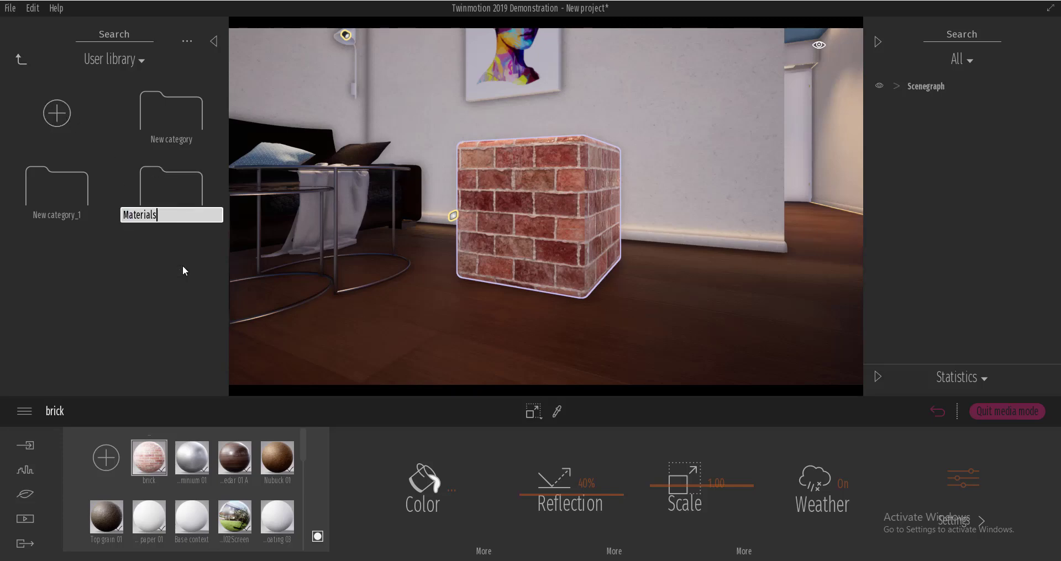
{"action": "key", "text": "Return"}
Step: Cut the brick material from New category, paste it into the Materials folder, and return to the user library's root
{"action": "left_click", "coordinate": [166, 122]}
{"action": "right_click", "coordinate": [64, 184]}
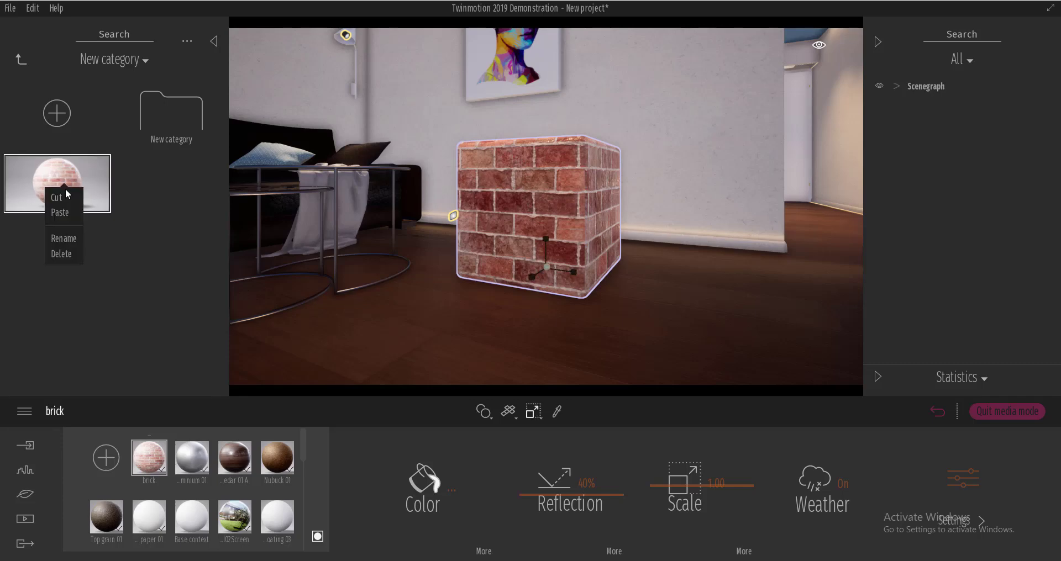
{"action": "left_click", "coordinate": [59, 197]}
{"action": "left_click", "coordinate": [21, 59]}
{"action": "left_click", "coordinate": [166, 185]}
{"action": "right_click", "coordinate": [146, 175]}
{"action": "left_click", "coordinate": [141, 188]}
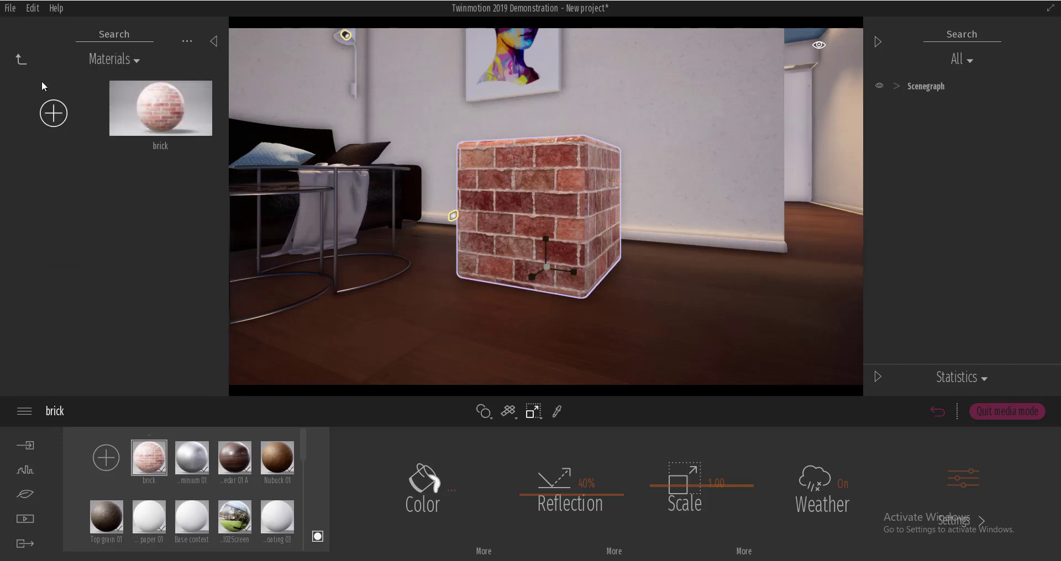
{"action": "left_click", "coordinate": [21, 60]}
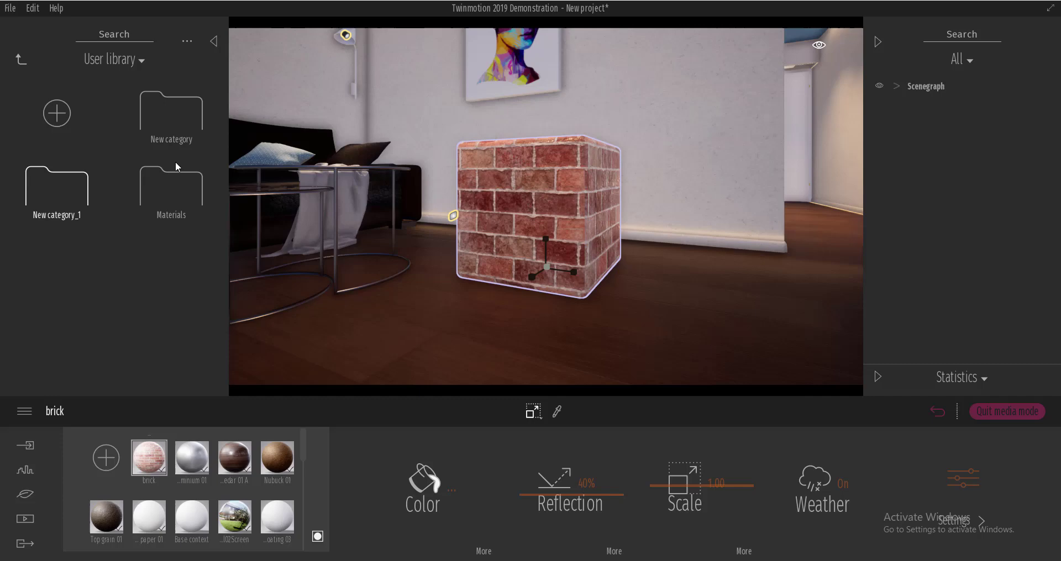
{"action": "left_click", "coordinate": [171, 191]}
{"action": "left_click", "coordinate": [21, 59]}
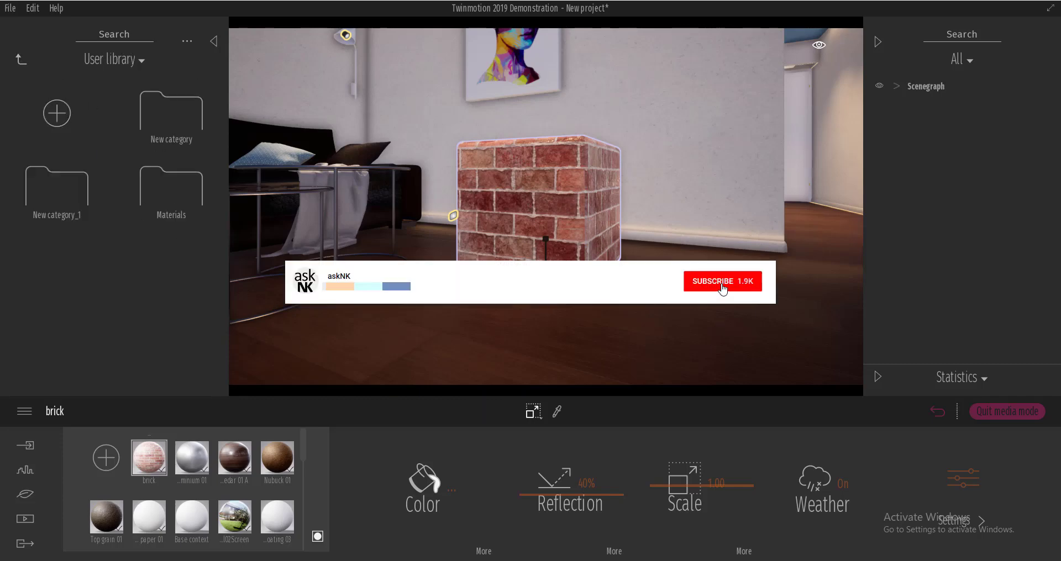